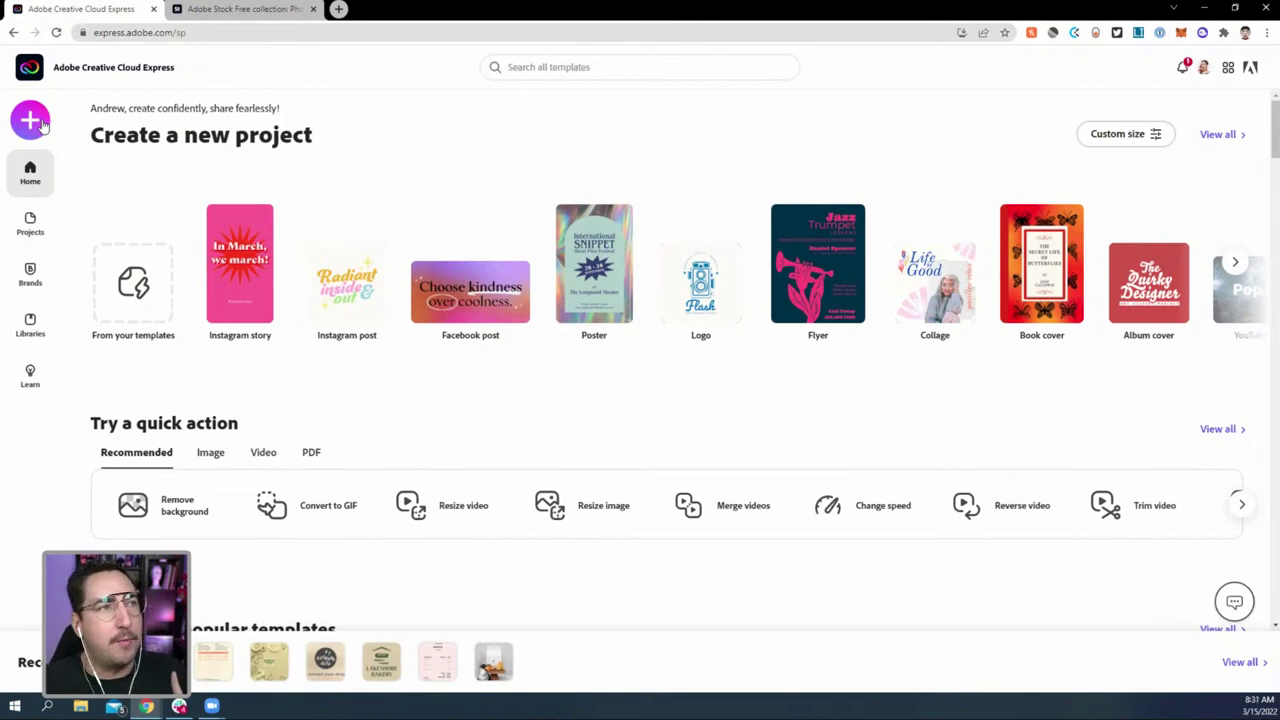
Start a new custom-size design after briefly browsing Adobe Stock and the preset print sizes.
left_click(250, 10)
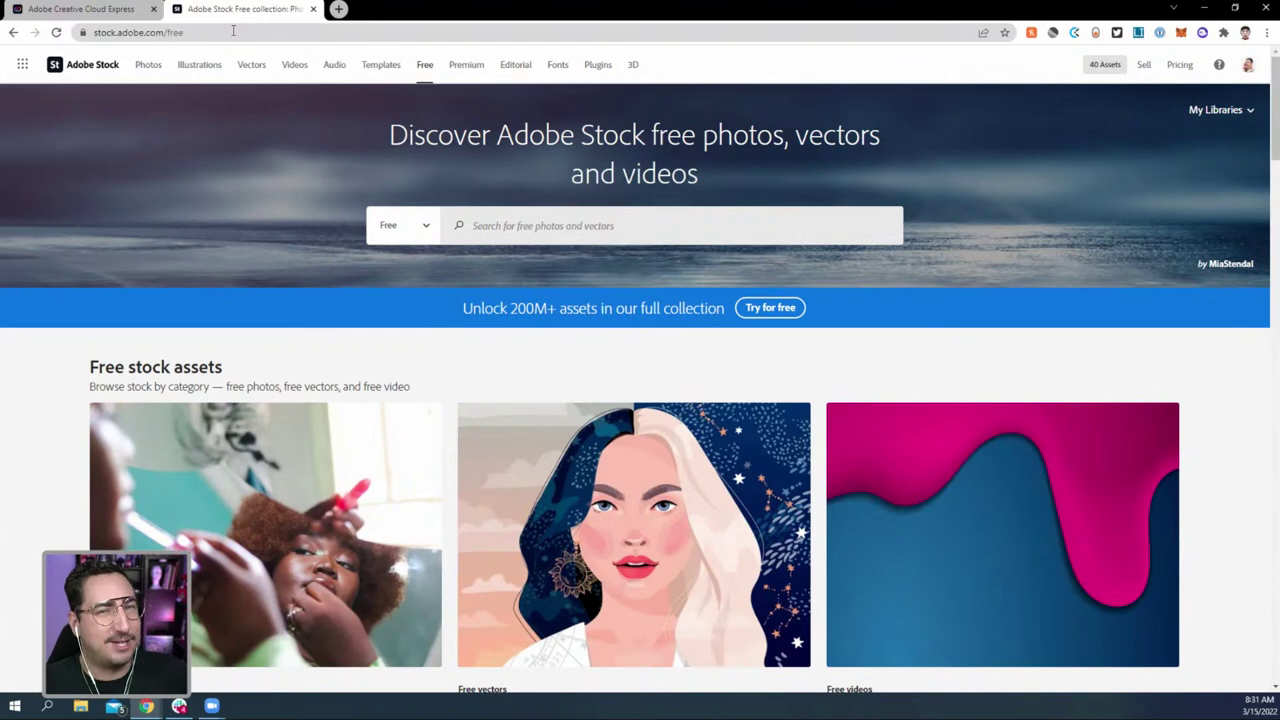
left_click(95, 10)
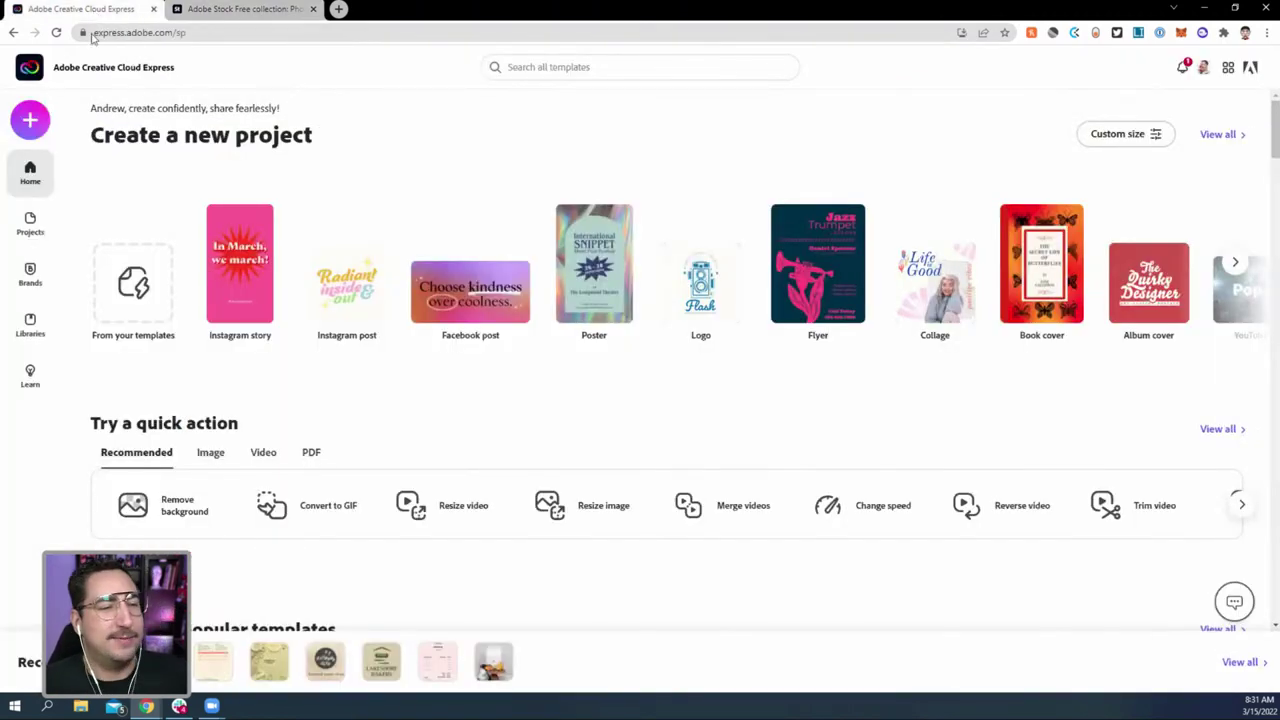
left_click(31, 118)
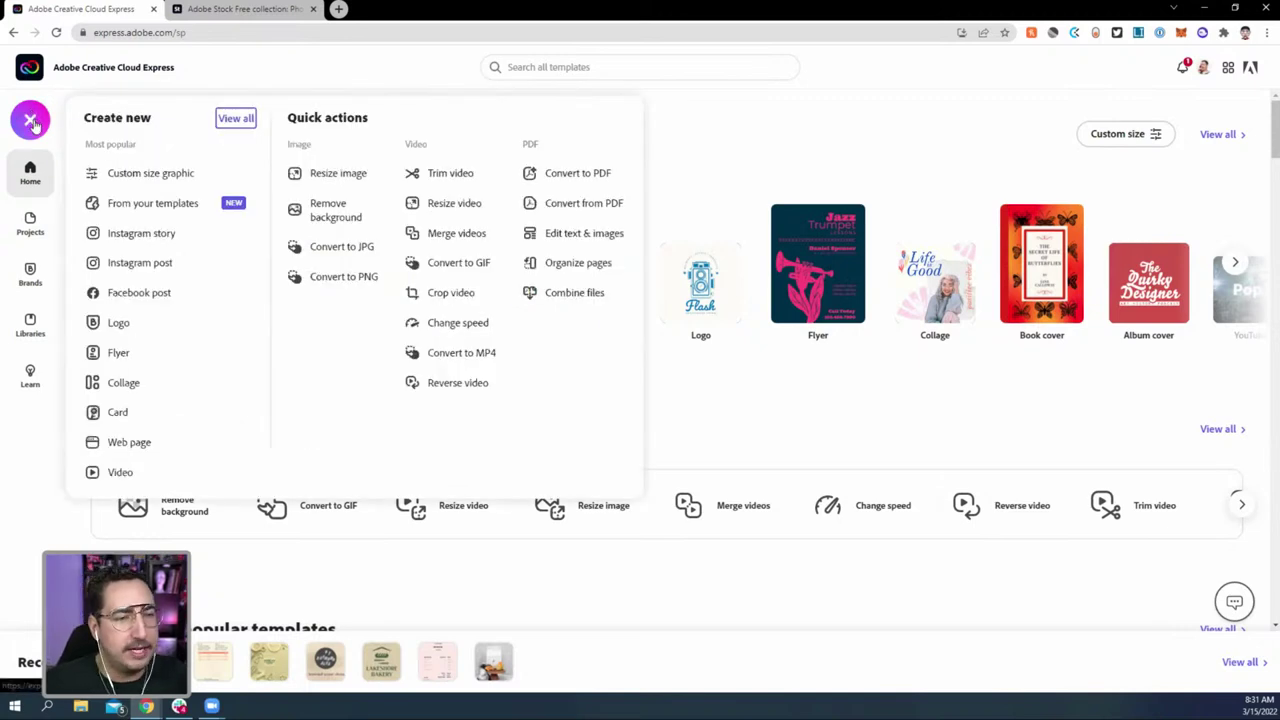
left_click(166, 177)
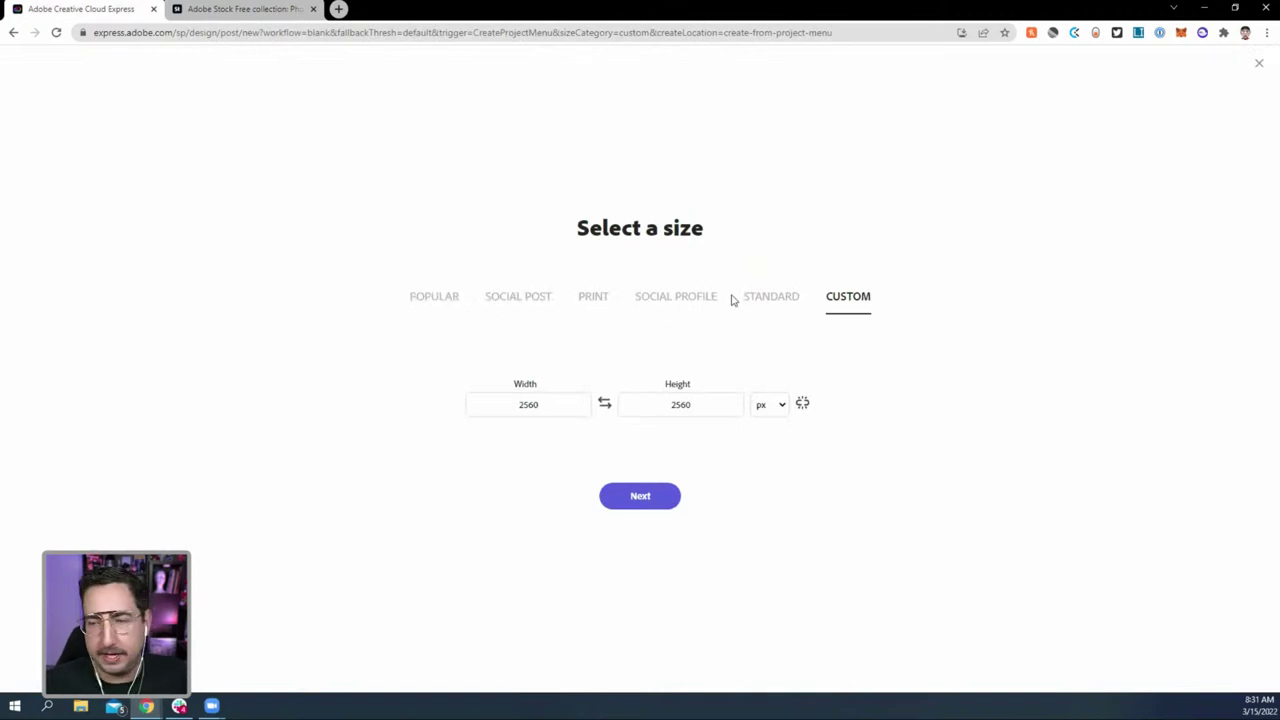
left_click(593, 298)
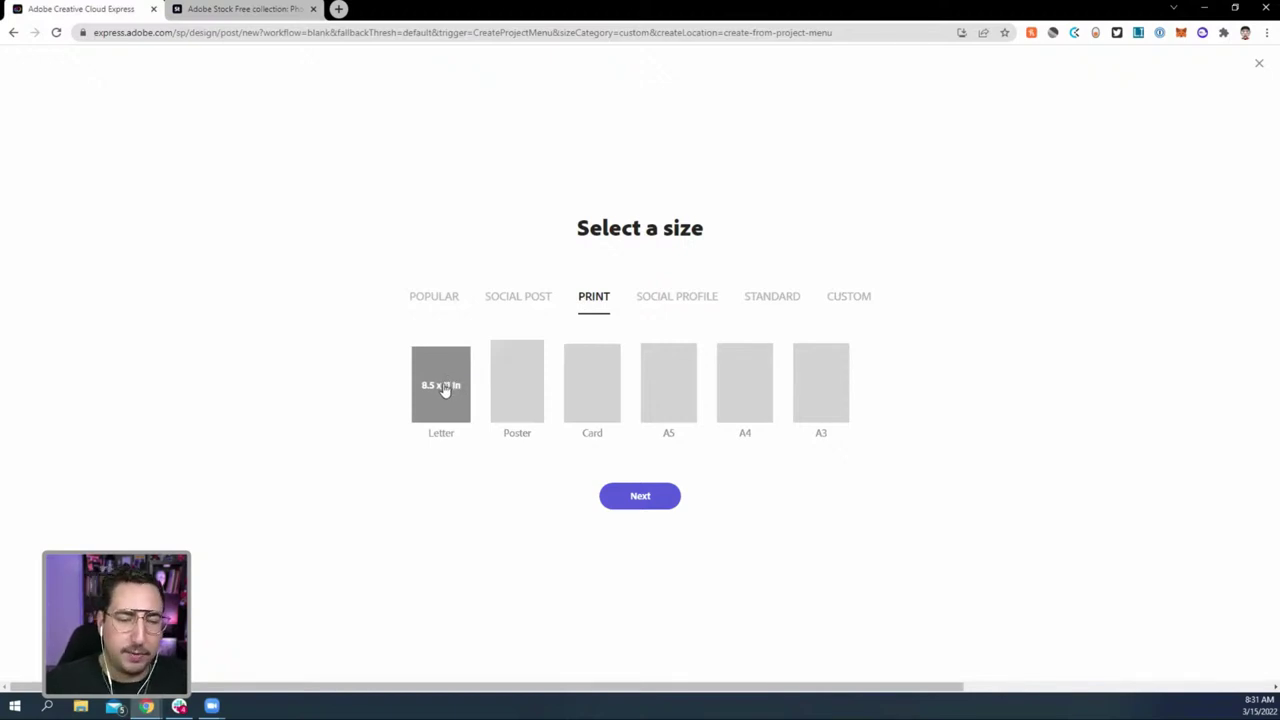
left_click(869, 299)
Set the size to 11 × 8.5 inches and create the blank canvas.
left_click(771, 405)
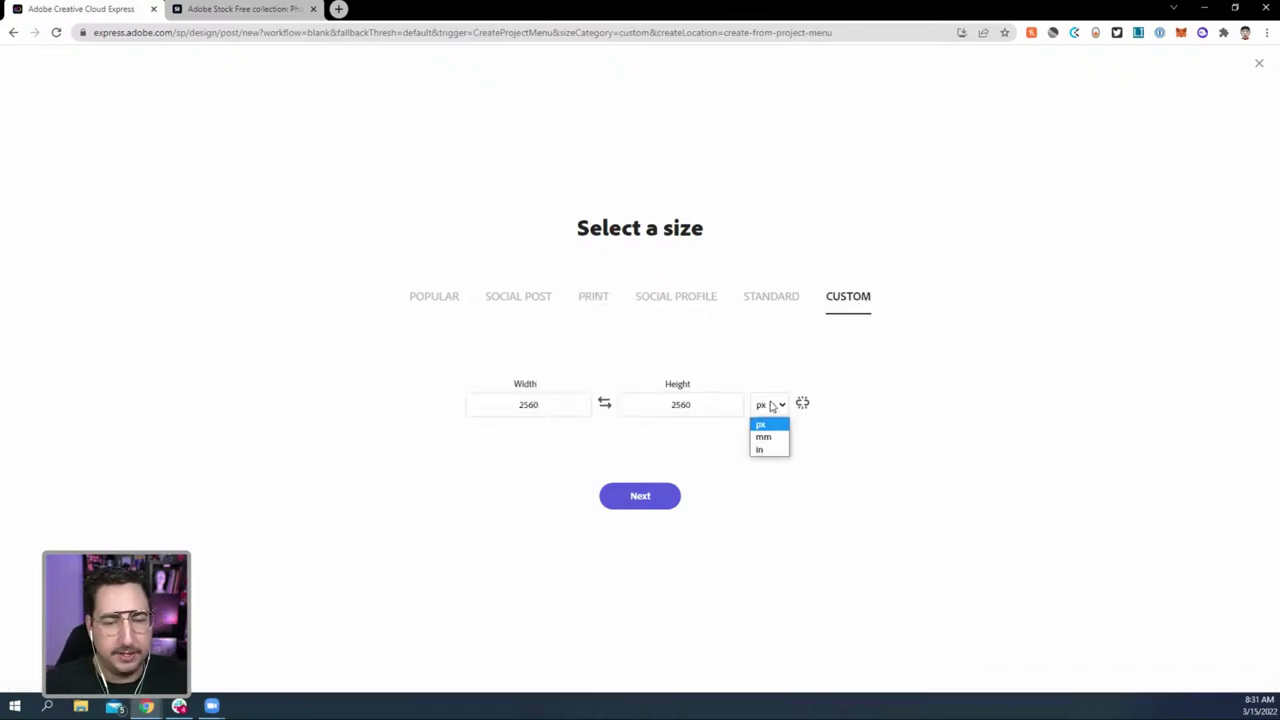
left_click(760, 449)
left_click(549, 411)
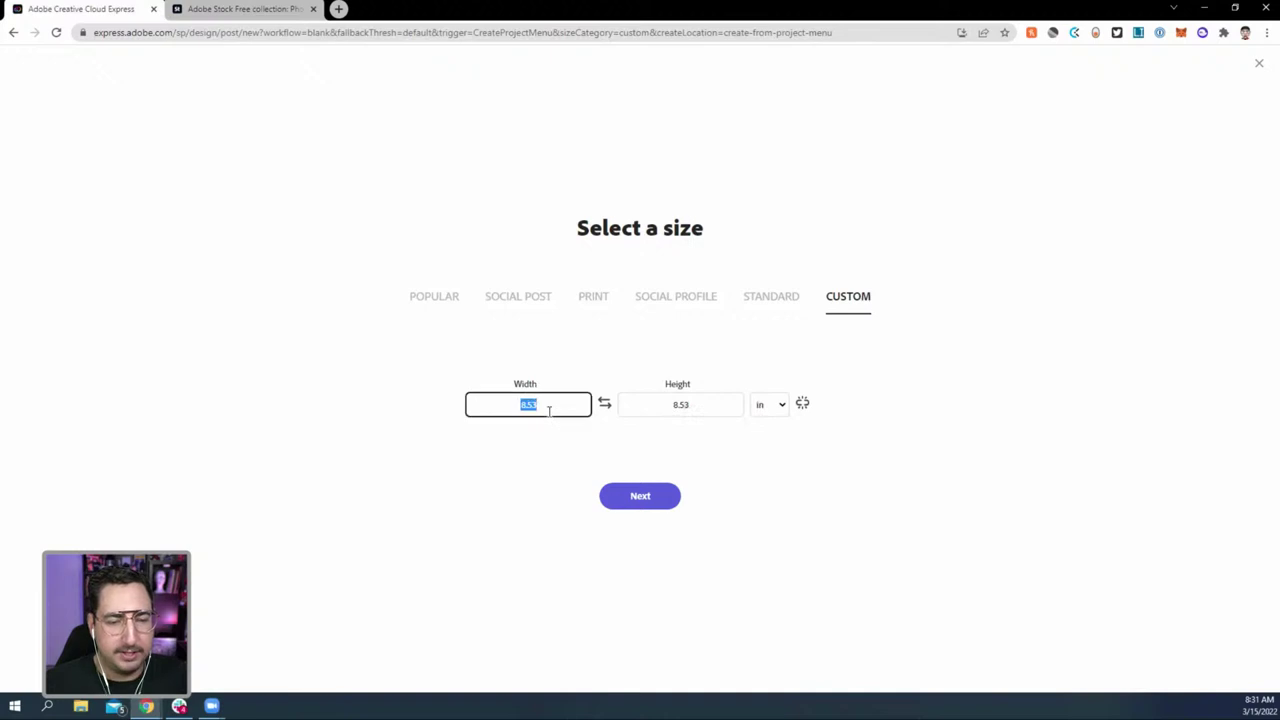
type("11")
key("Tab")
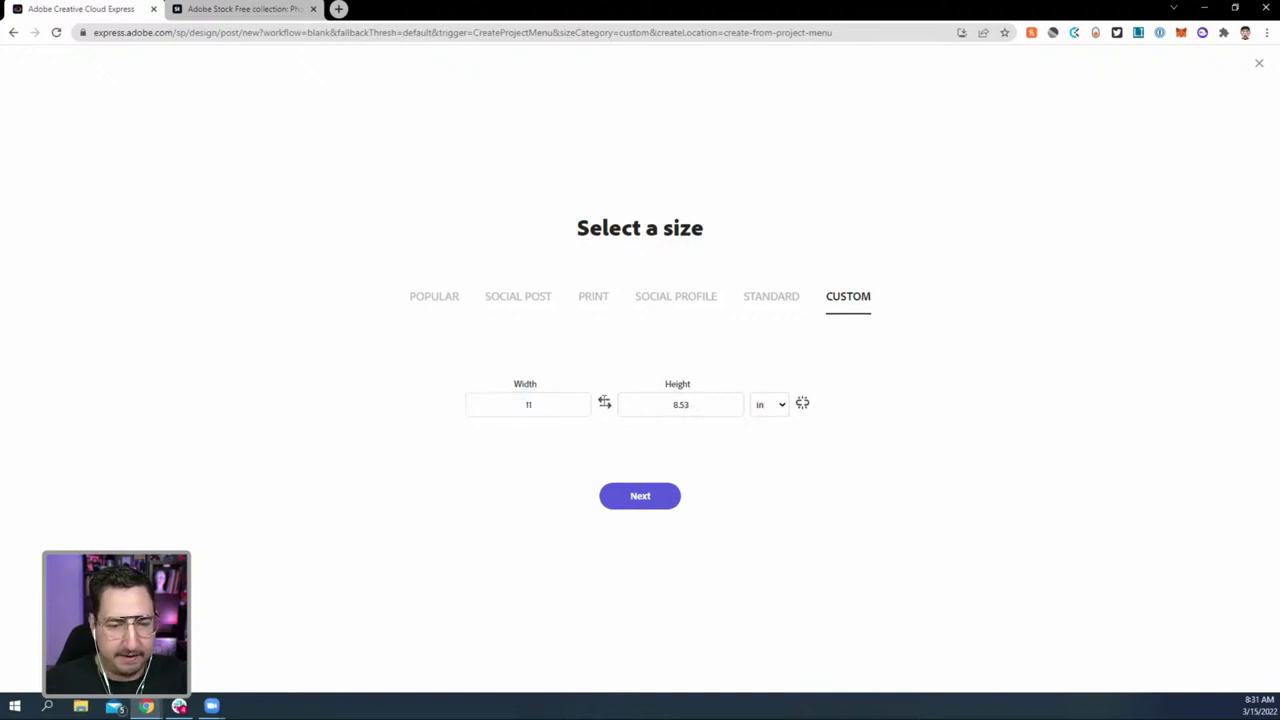
left_click(674, 405)
type("8")
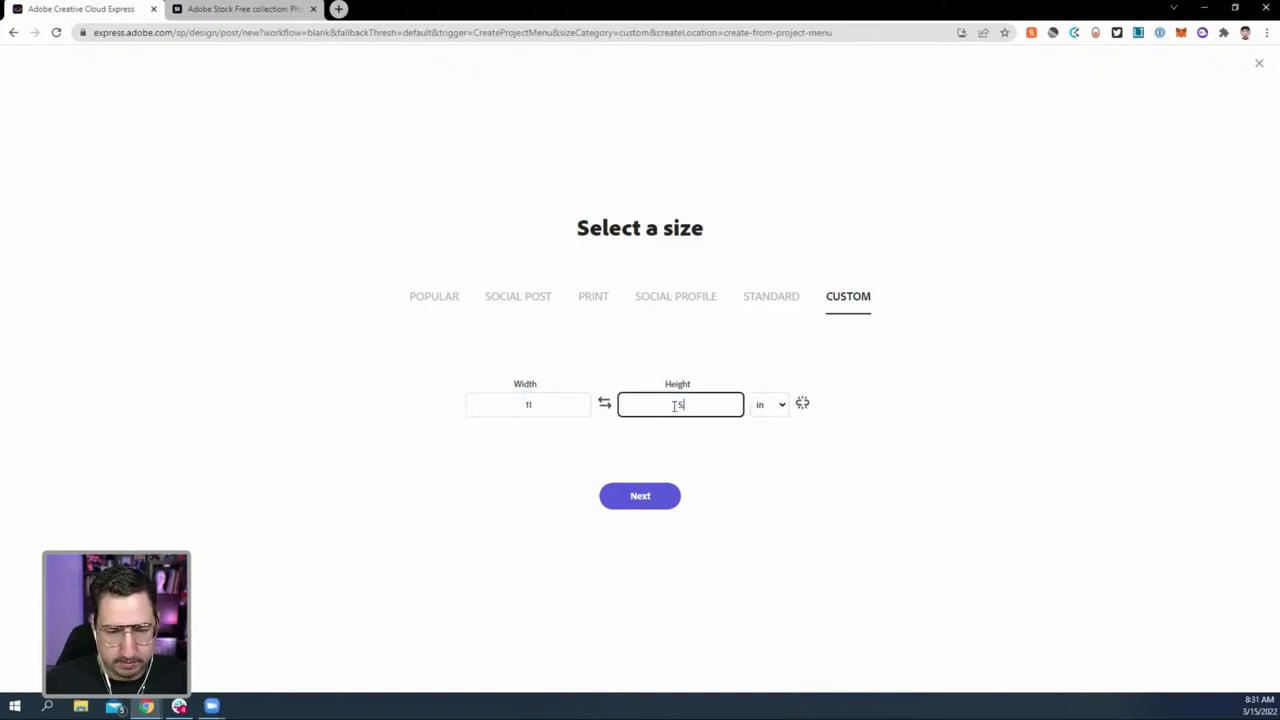
type(".5")
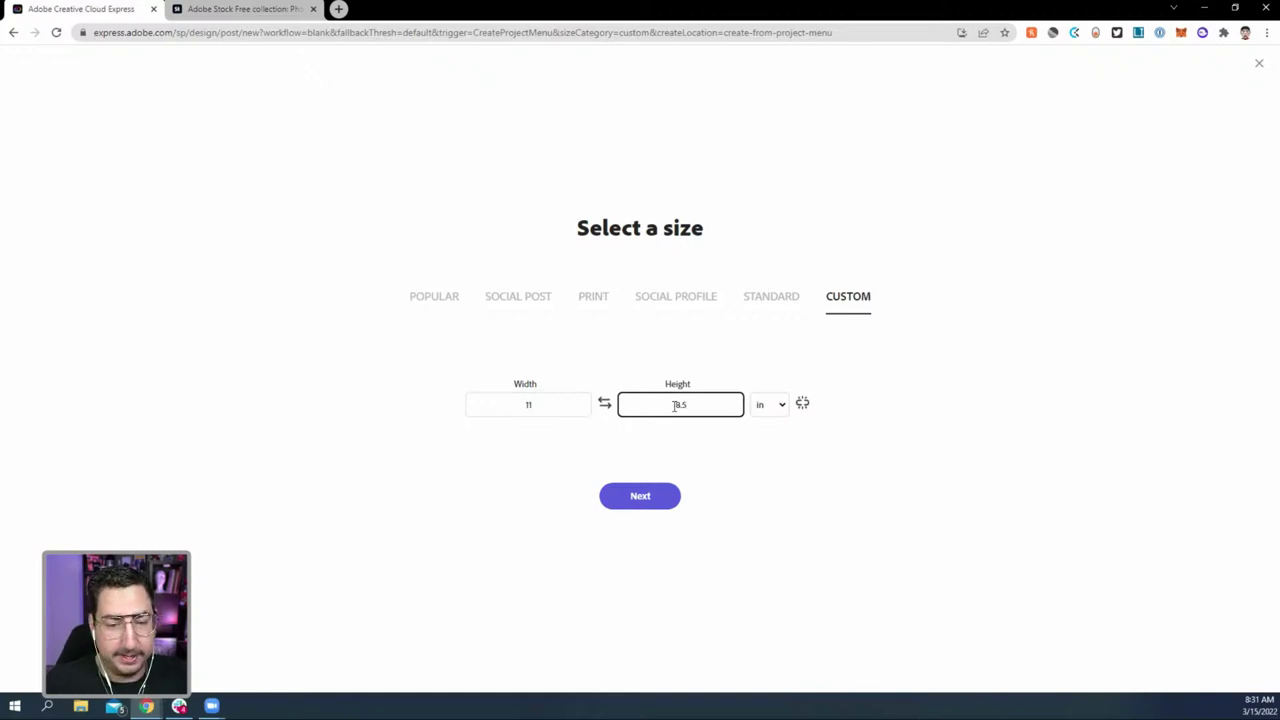
left_click(651, 496)
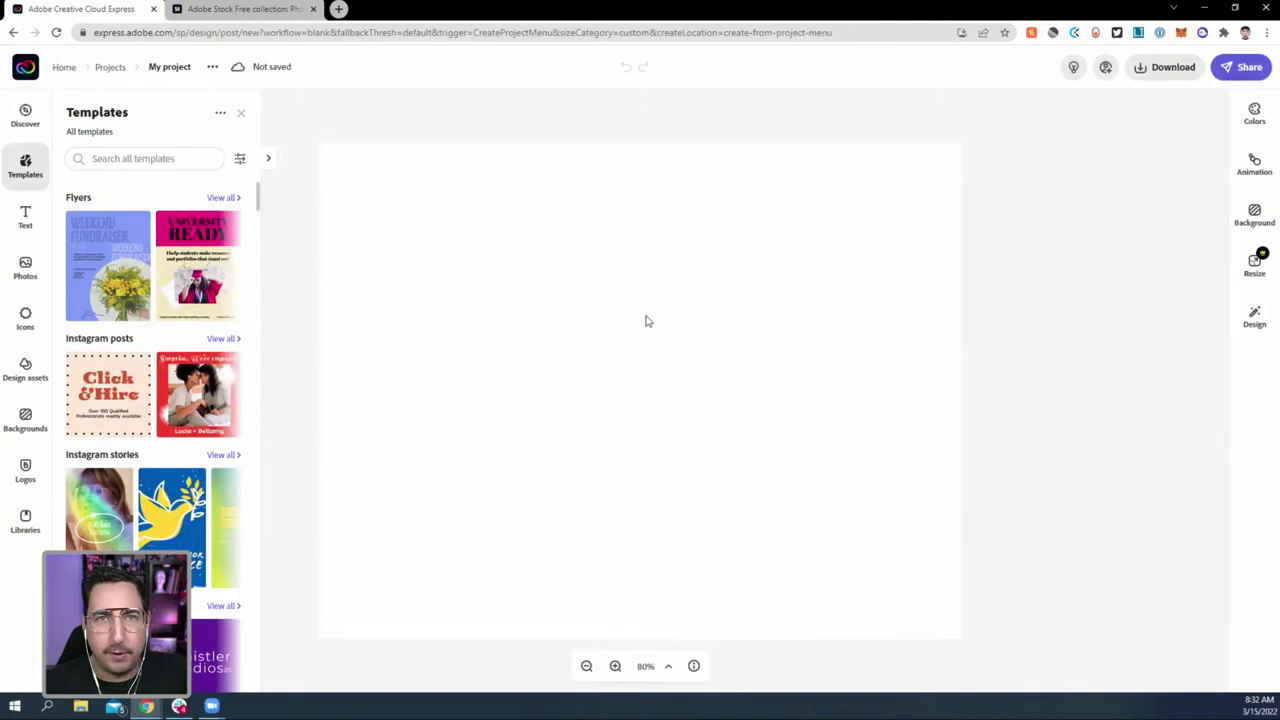
Search the Icons library under Design assets for 'square'.
left_click(27, 370)
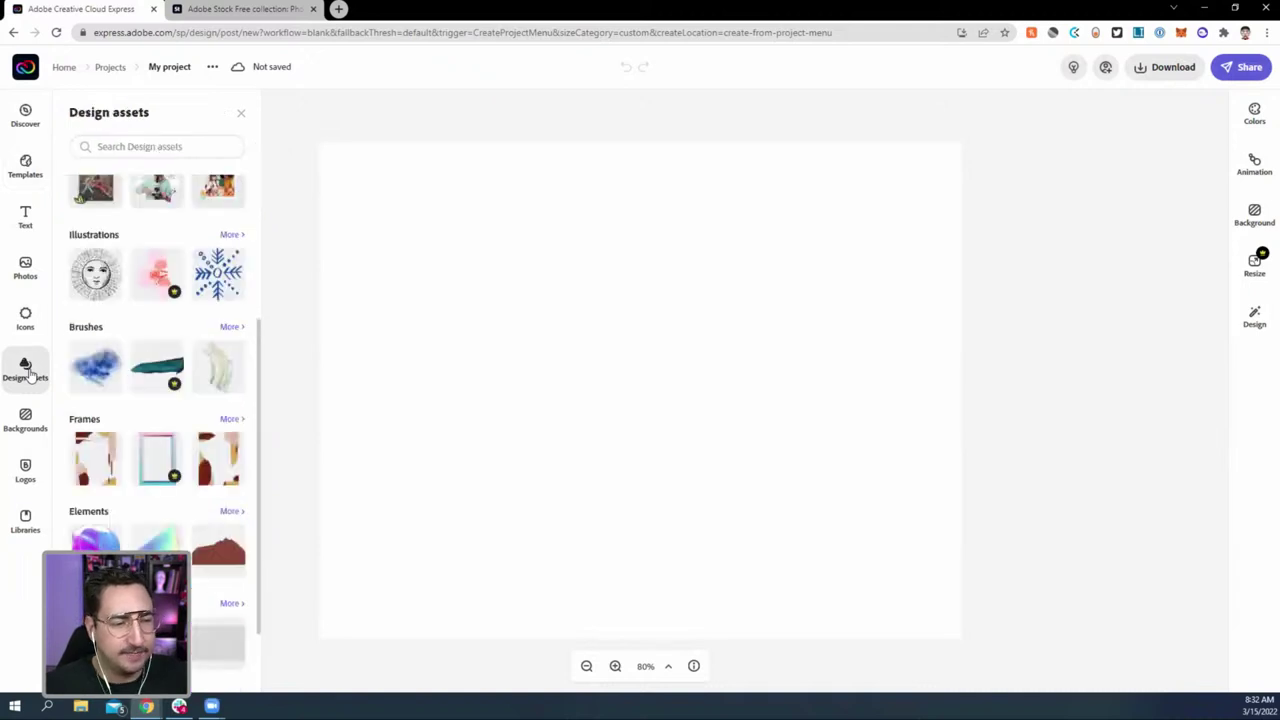
left_click(38, 318)
left_click(128, 148)
type("square")
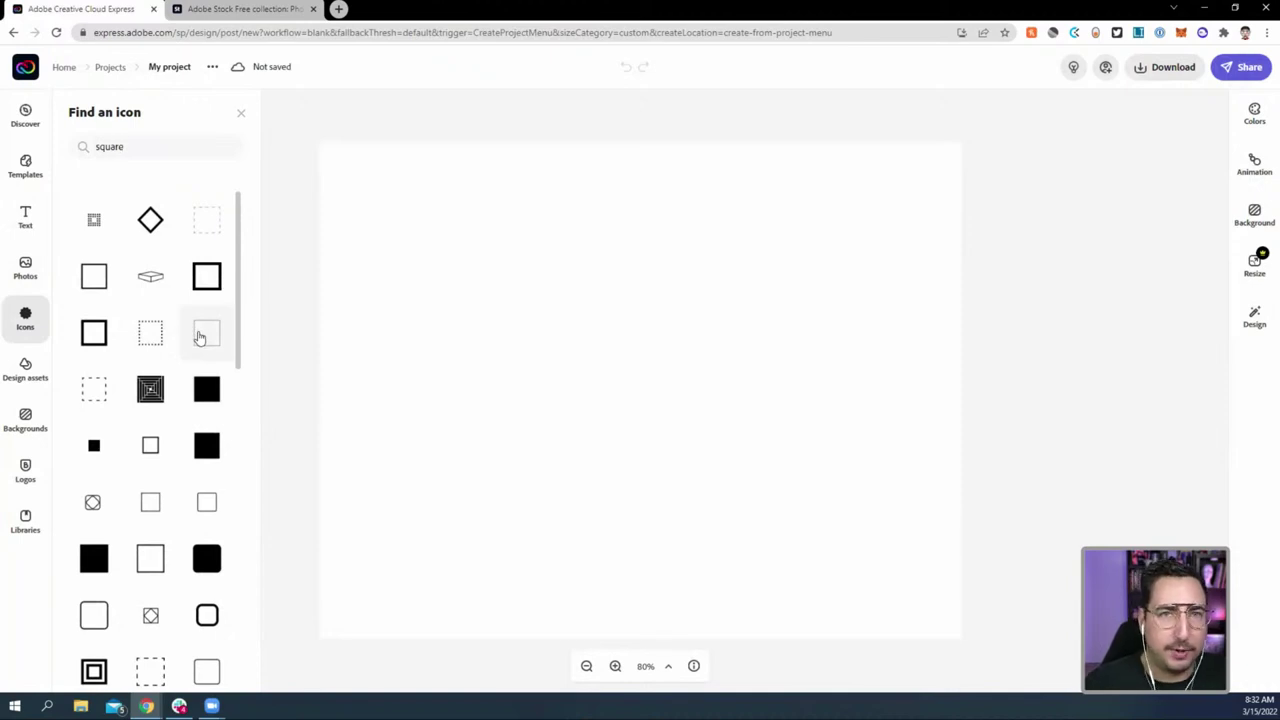
Add a square outline, stretch it into a full-height panel at the left edge, and duplicate it.
left_click(200, 338)
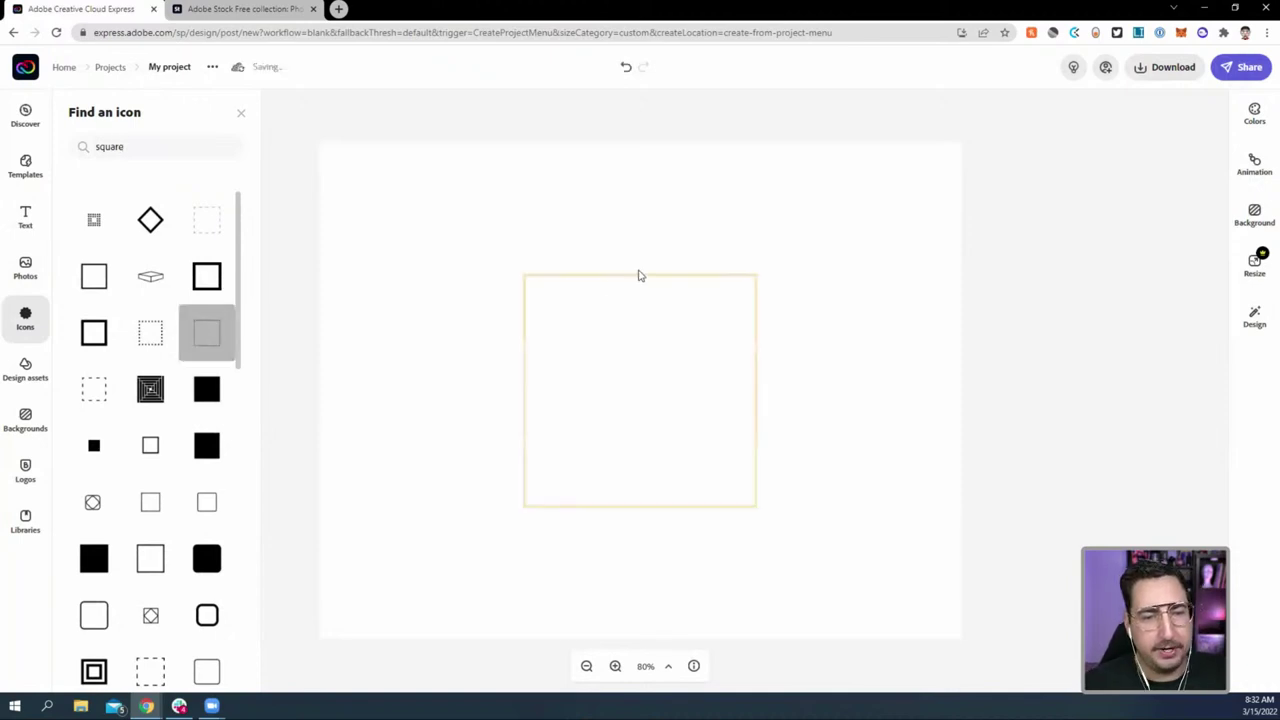
left_click(636, 280)
left_click(634, 275)
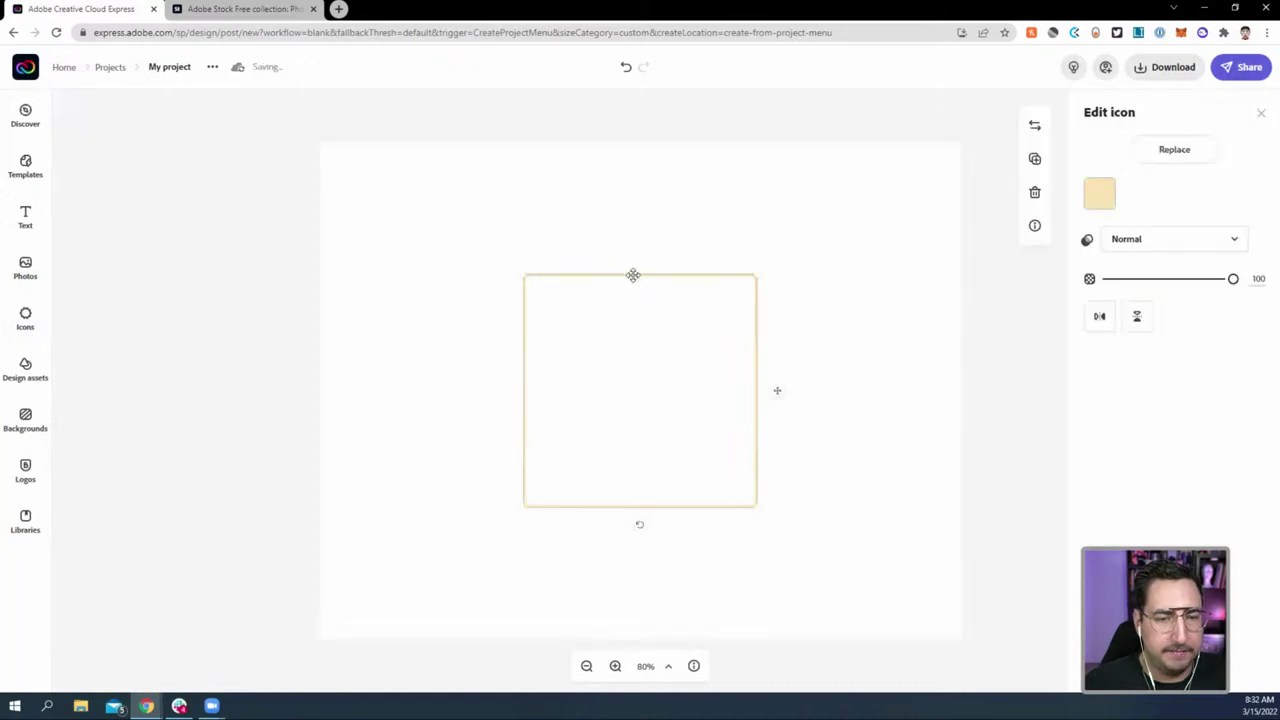
left_click_drag(628, 277, 426, 152)
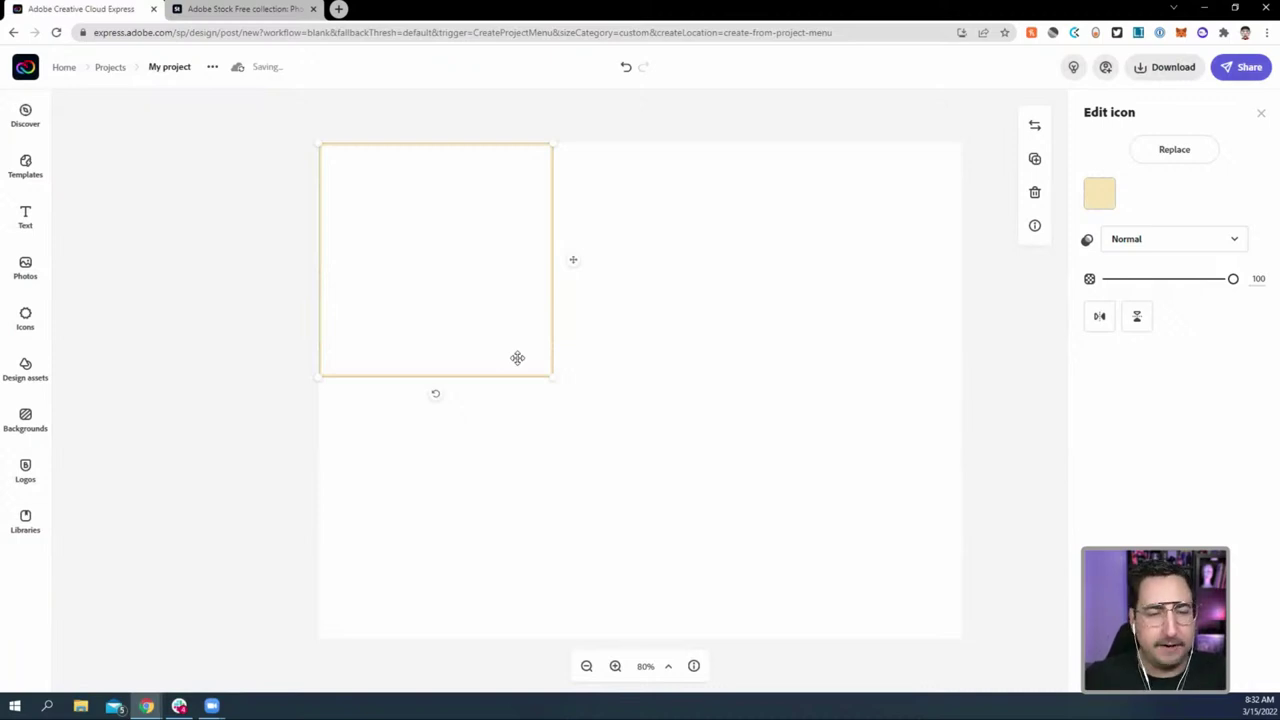
left_click_drag(551, 377, 520, 643)
left_click_drag(525, 142, 524, 131)
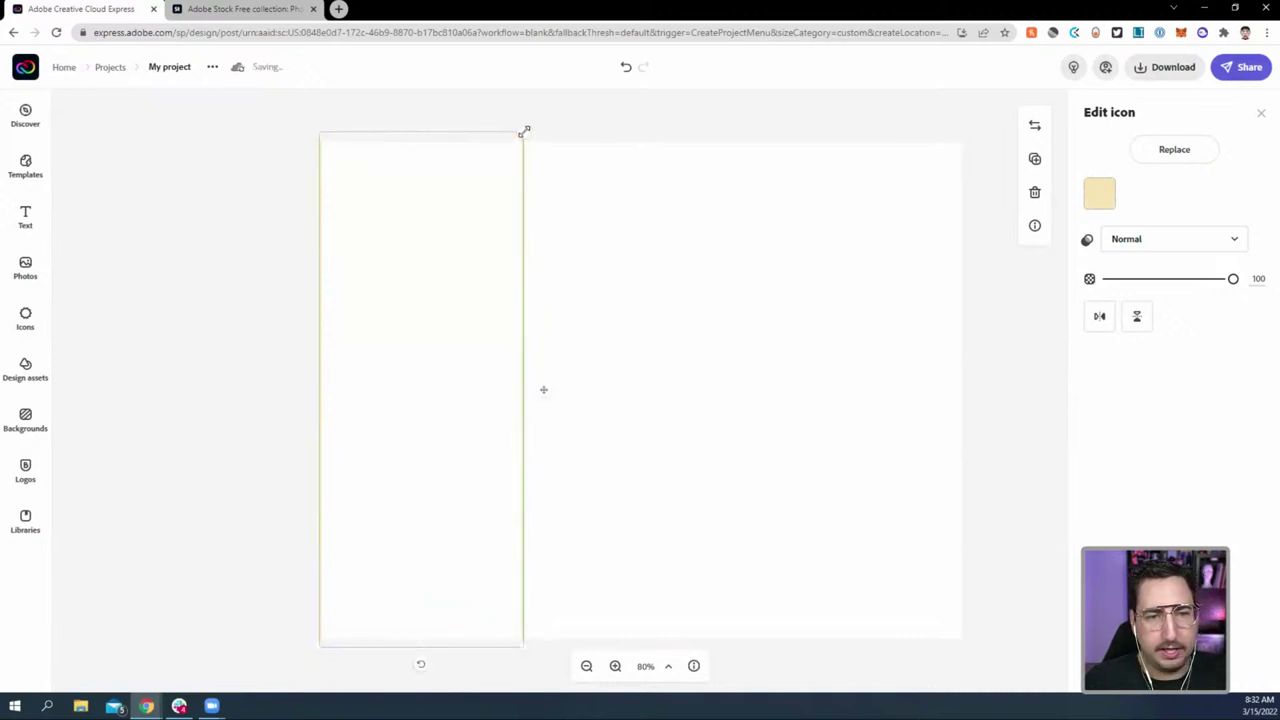
left_click(1036, 160)
Place the copy as the middle panel and a second duplicate as the right panel.
left_click_drag(408, 201, 731, 177)
key("ctrl+z")
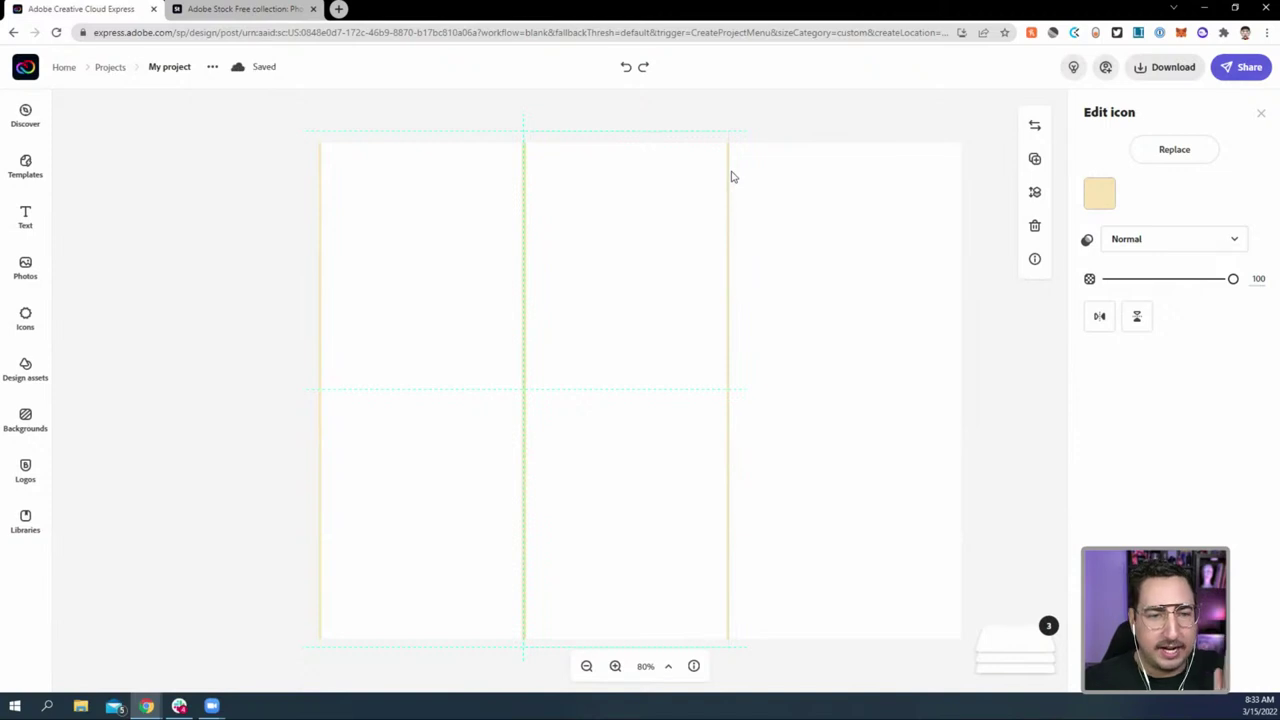
left_click_drag(731, 177, 729, 183)
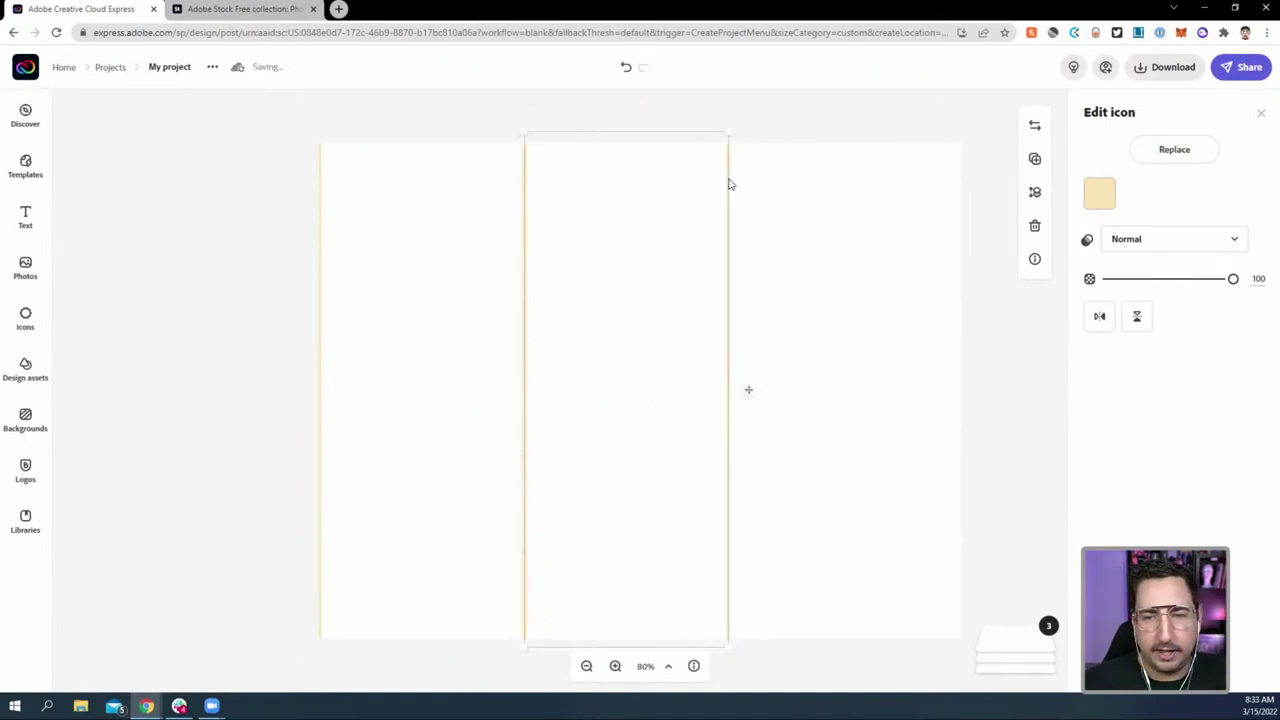
left_click(1034, 158)
left_click_drag(743, 246, 831, 231)
left_click_drag(740, 203, 937, 196)
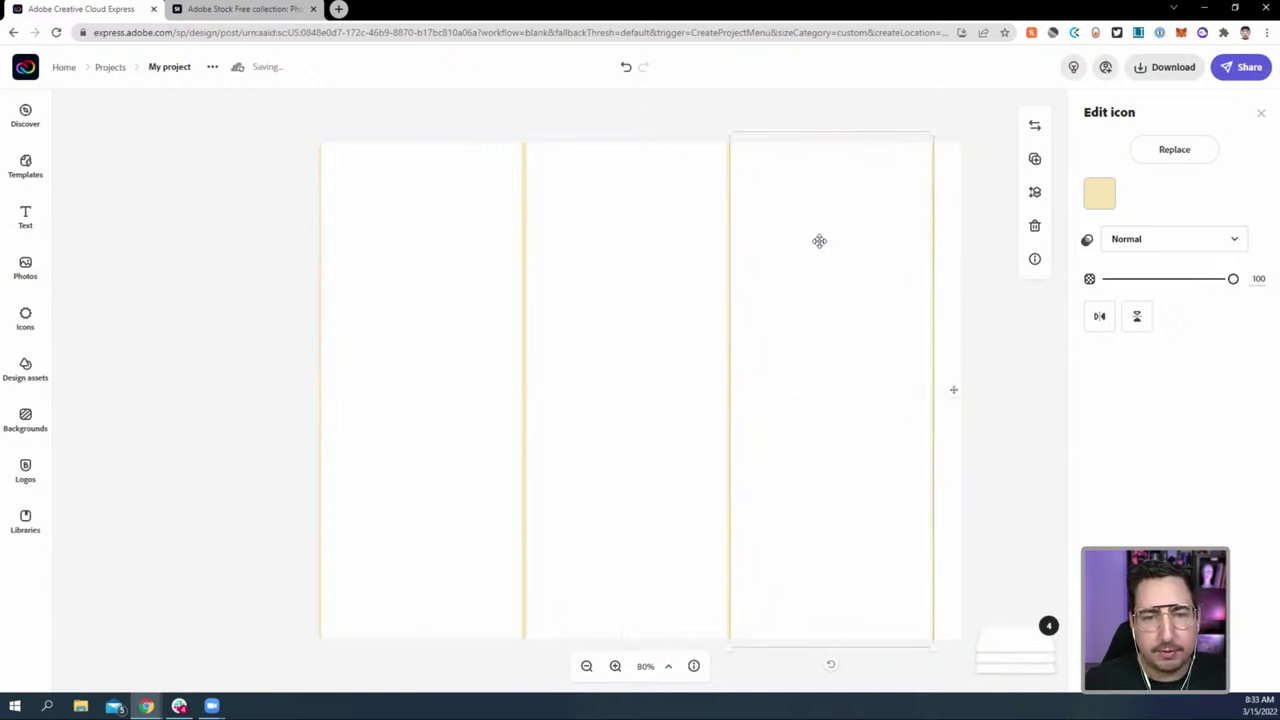
key("Left")
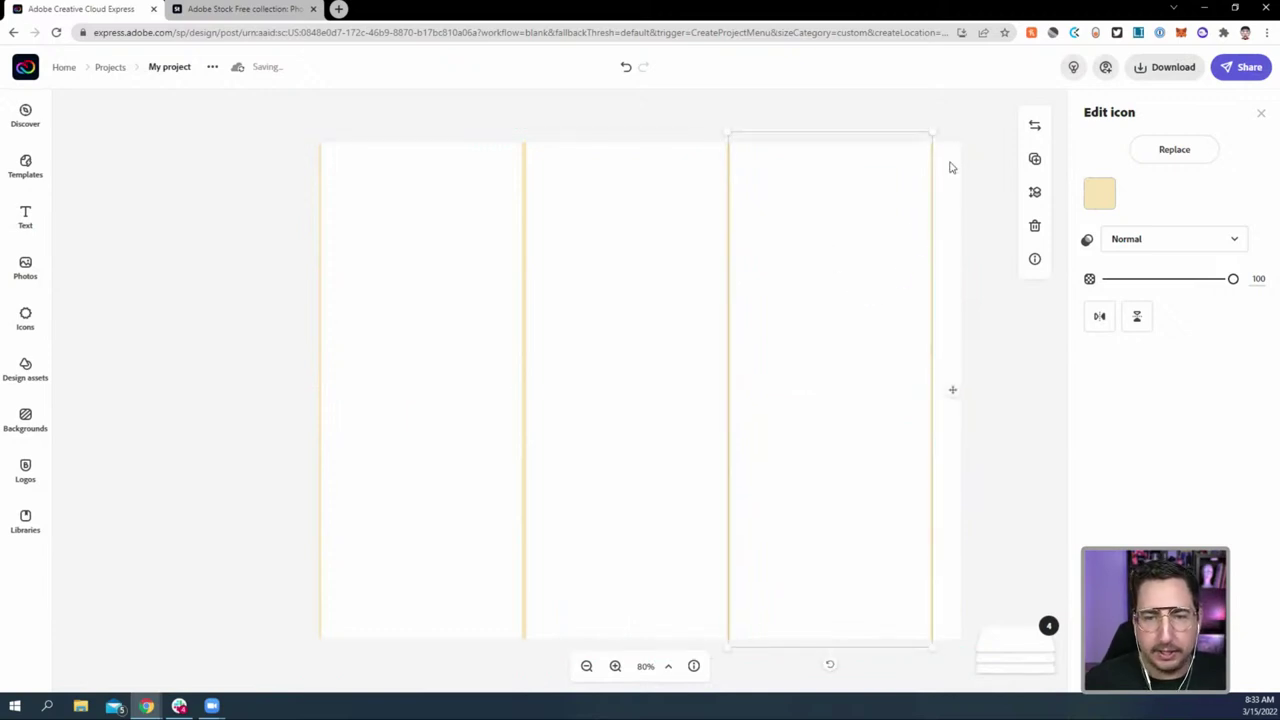
Select all three panels, shrink them slightly to fit the canvas width, then deselect.
left_click_drag(944, 170, 323, 463)
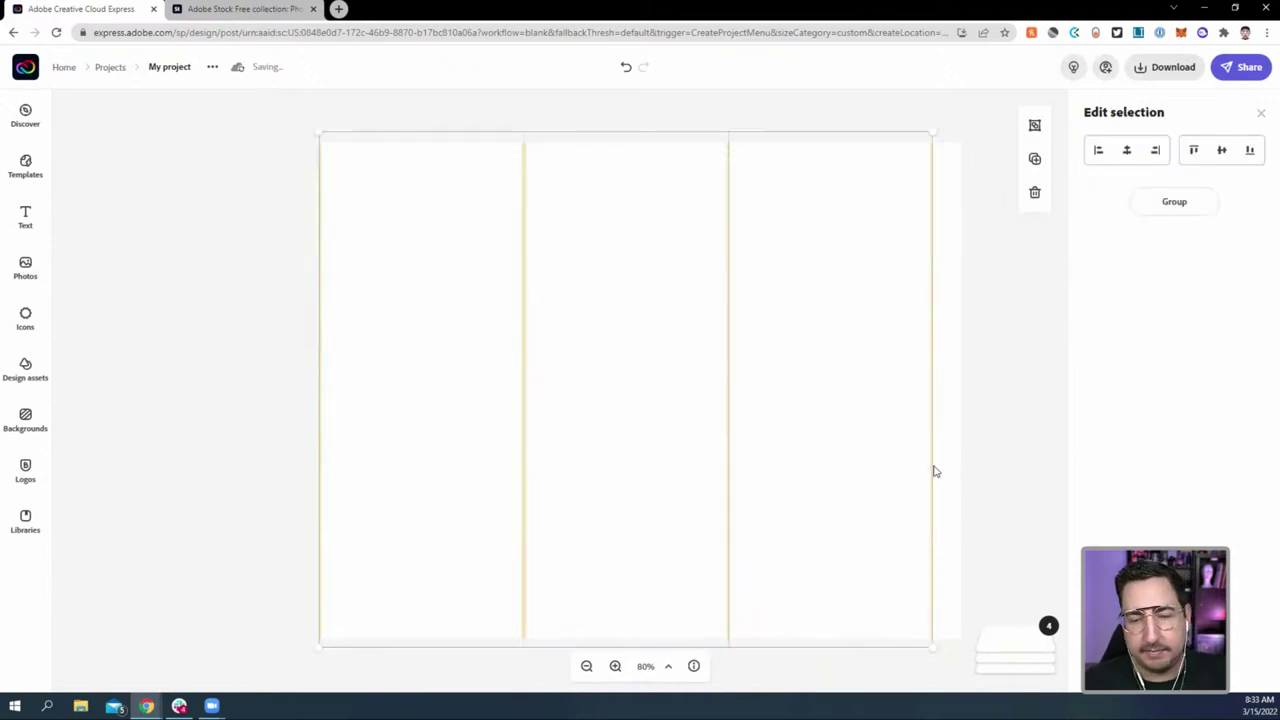
left_click_drag(931, 129, 919, 134)
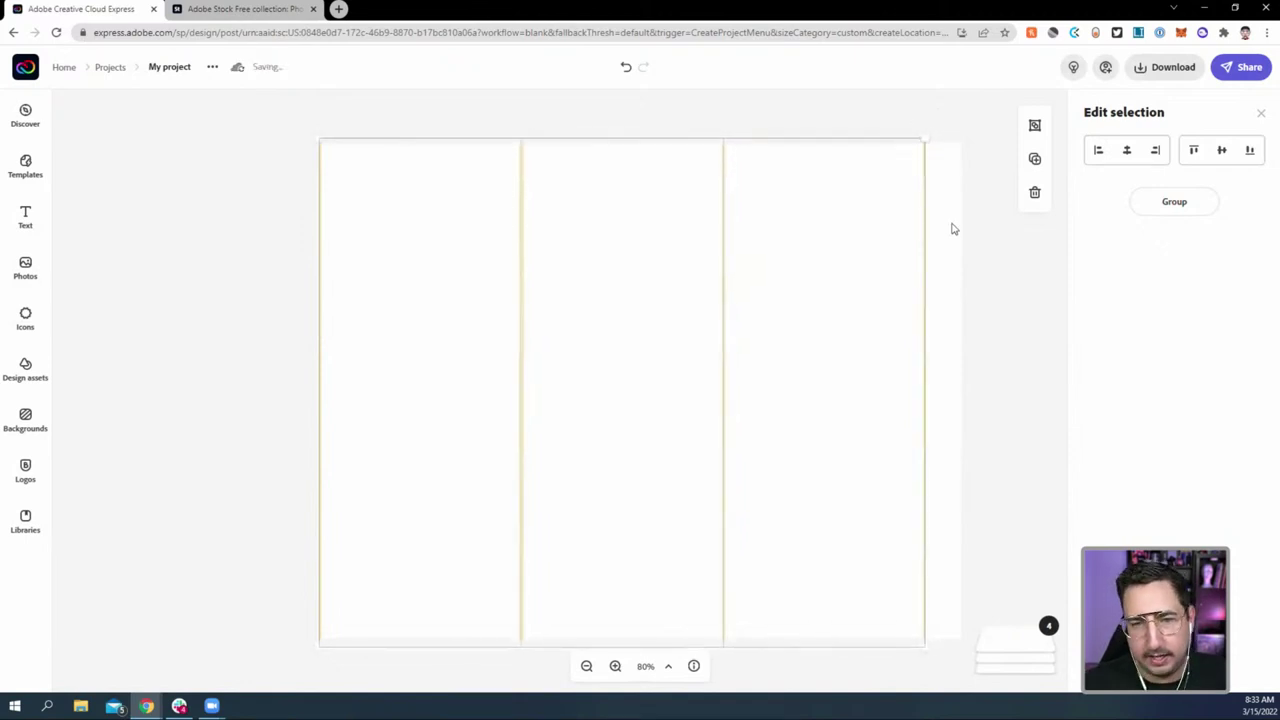
left_click(955, 312)
left_click(990, 190)
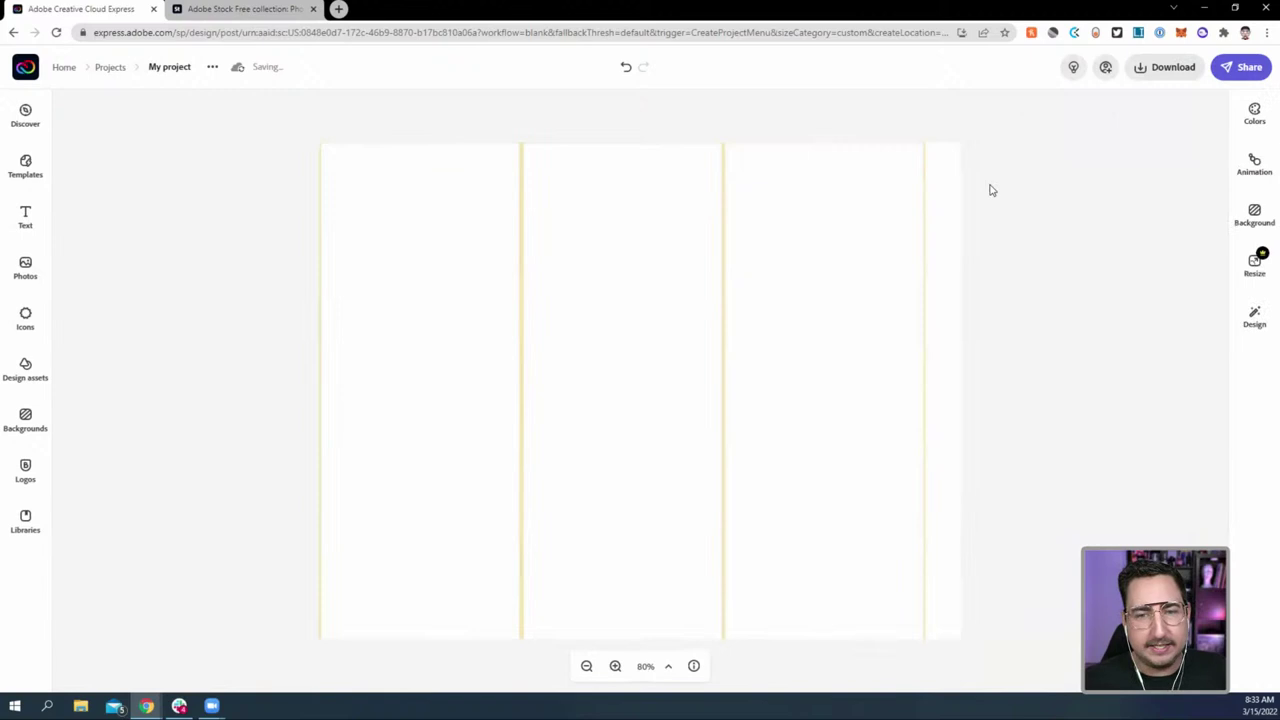